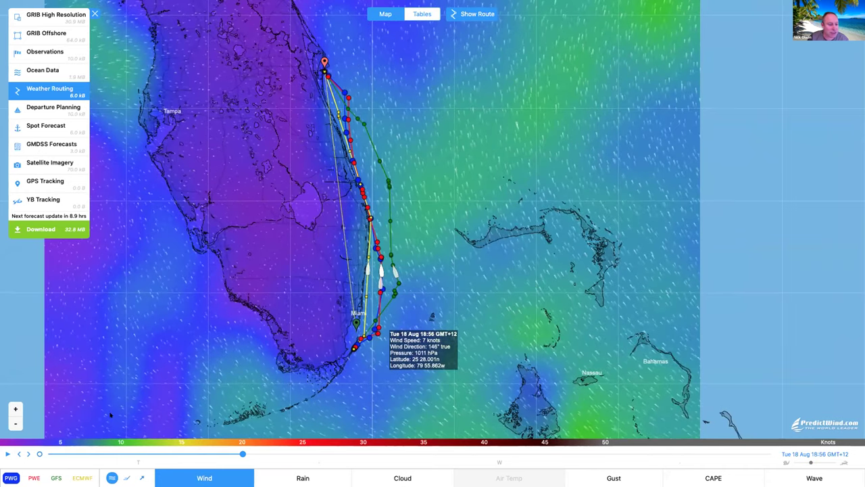
Shift the route's destination marker slightly east, just offshore, to about 28 23.797n 80 33.450w
drag(110, 415, 96, 378)
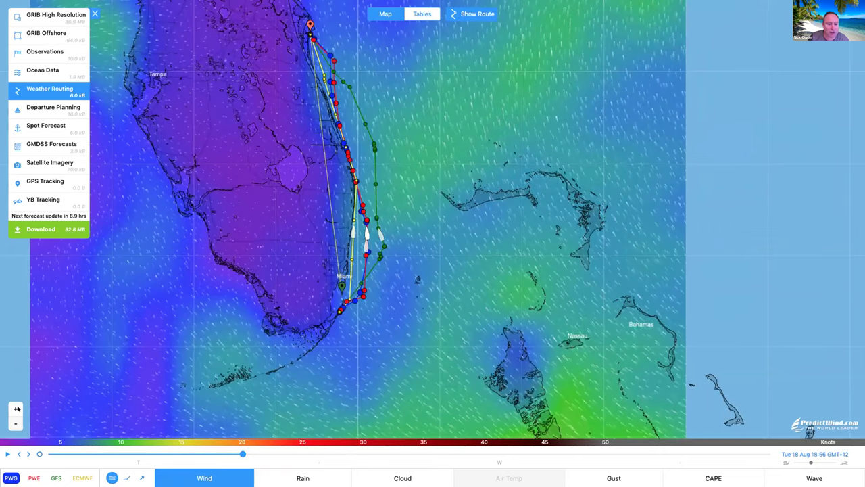
click(16, 408)
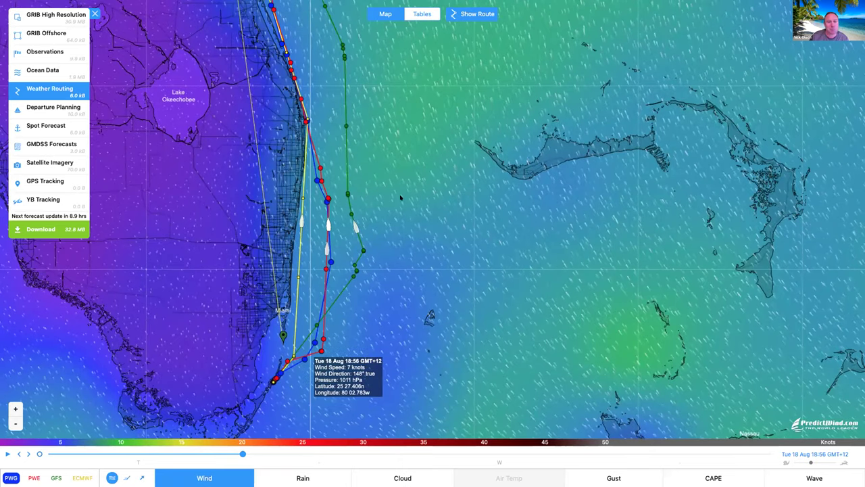
scroll(428, 240, up, 1)
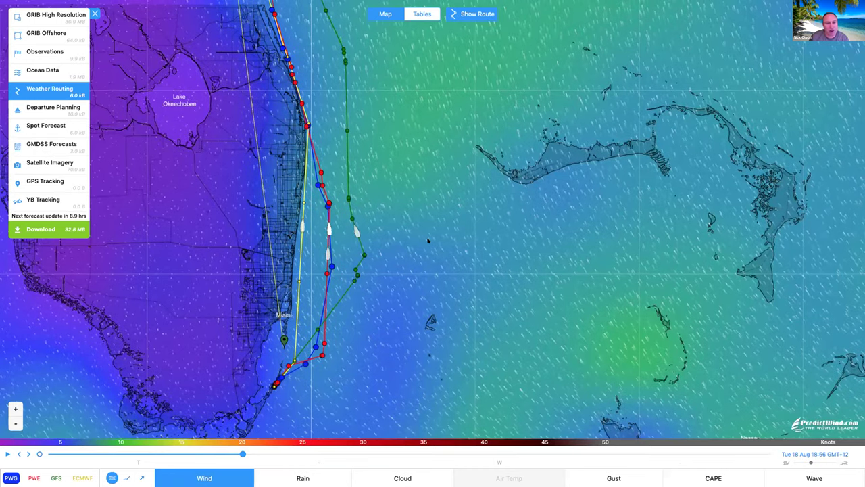
scroll(331, 175, up, 5)
scroll(329, 175, up, 3)
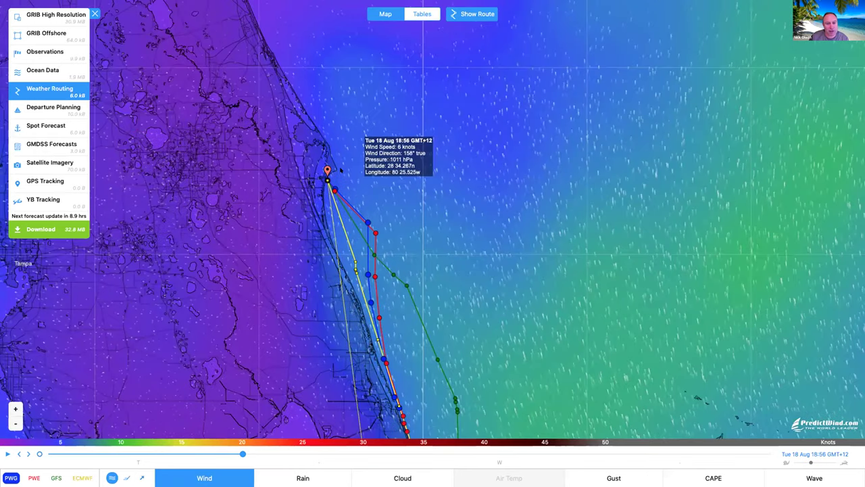
mouse_move(327, 171)
mouse_down()
mouse_move(356, 180)
mouse_move(331, 171)
mouse_up()
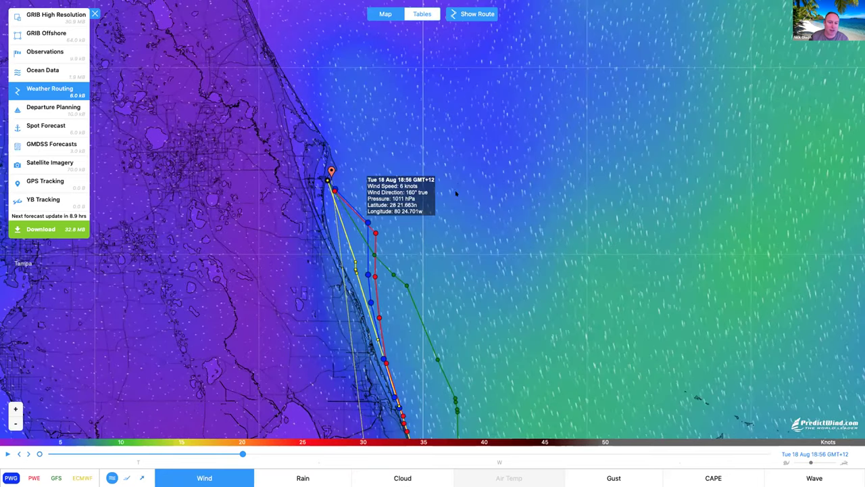
Move the route's start marker from Miami out to open water, onto the green GFS route at about 26 22.965n
mouse_move(473, 293)
scroll(479, 270, down, 5)
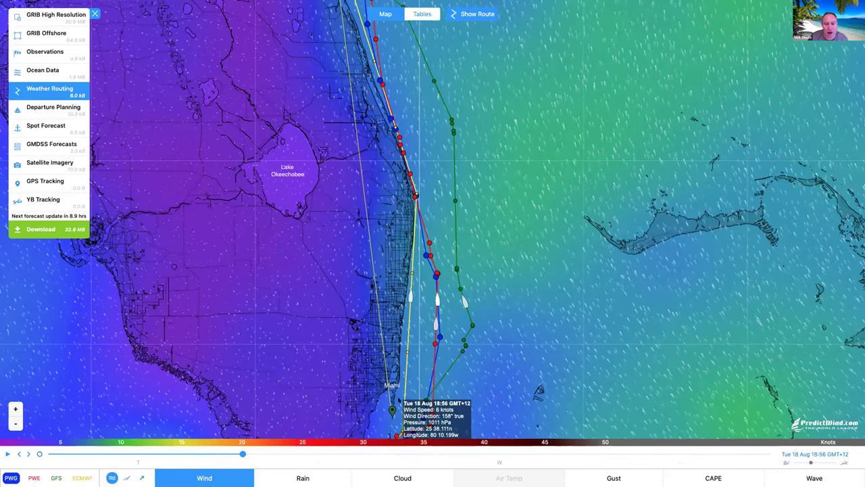
drag(393, 408, 457, 260)
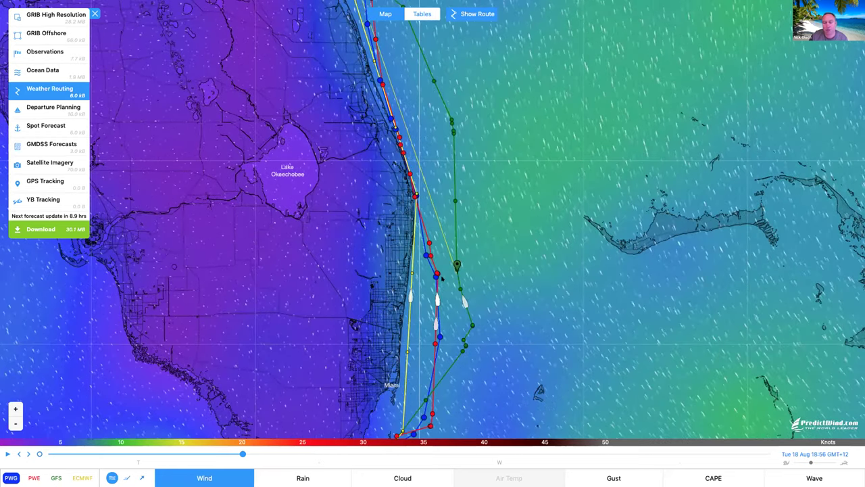
mouse_move(455, 265)
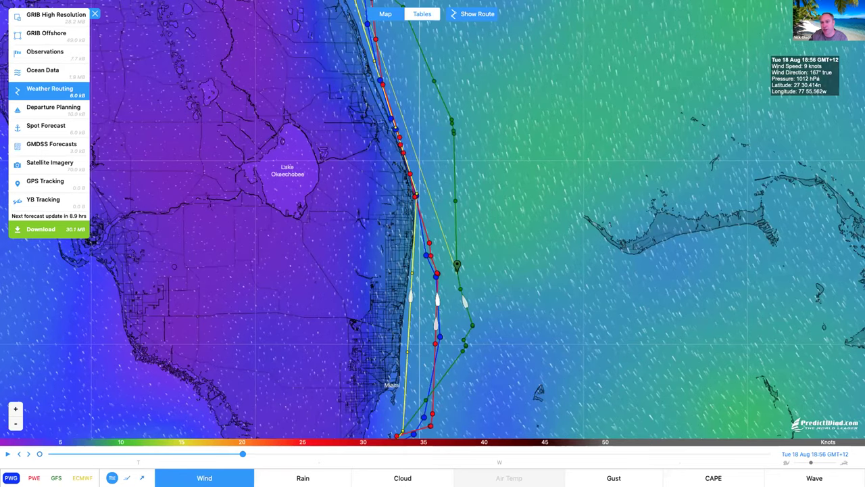
Open the route's waypoint and saved-route list, shift the start marker north to about 26 34.028n, and close the list
click(743, 12)
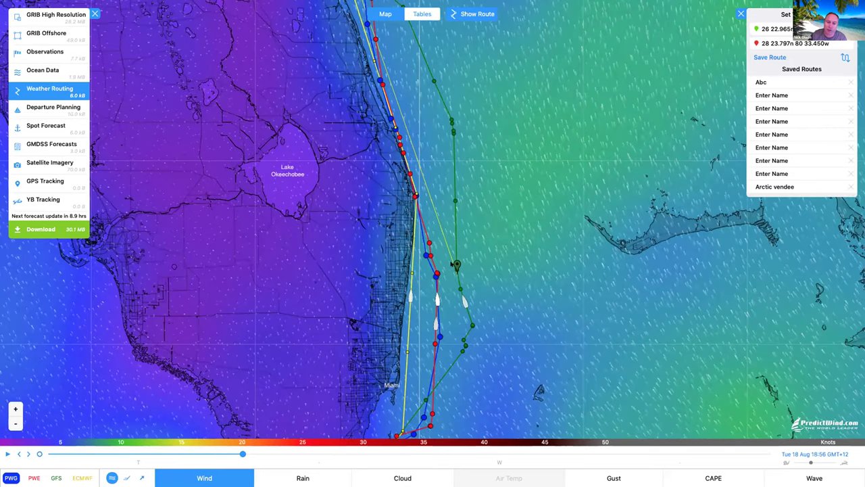
drag(450, 263, 460, 247)
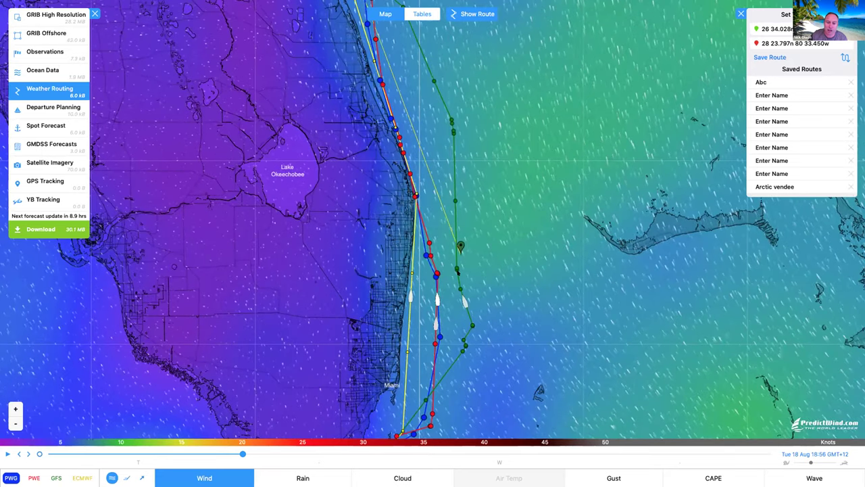
click(740, 13)
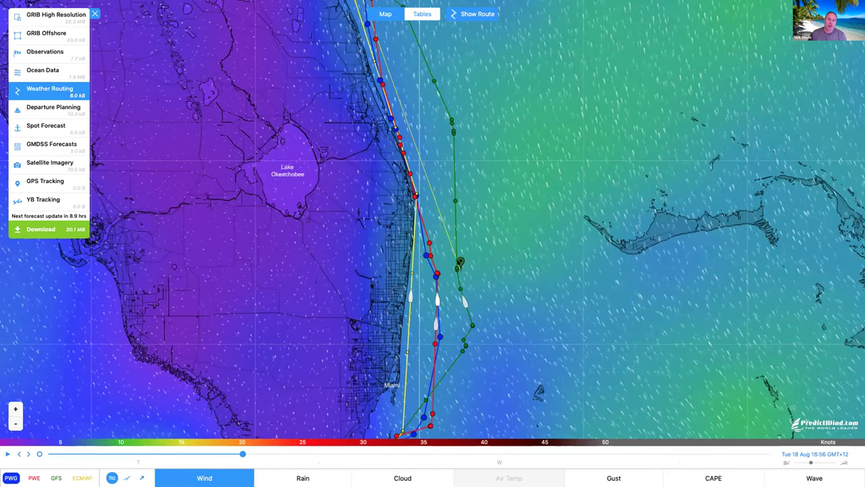
Reposition the start marker farther south between the red and green routes, and display the GFS wind forecast
mouse_move(460, 261)
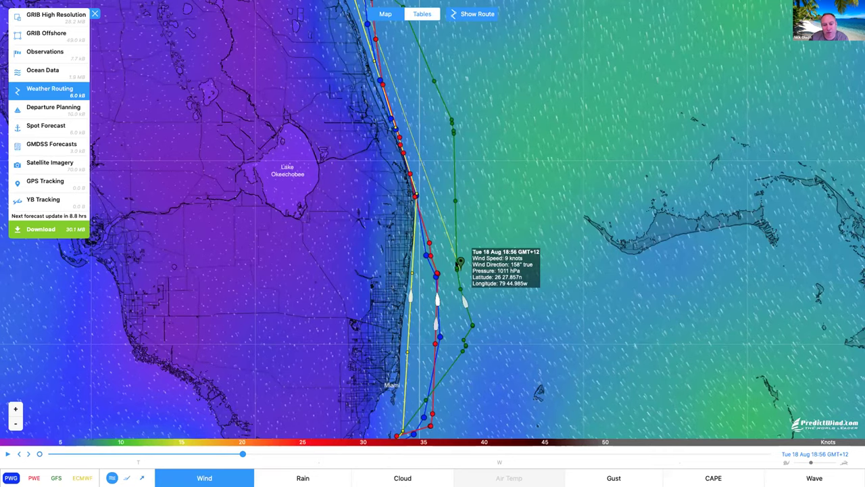
mouse_move(455, 277)
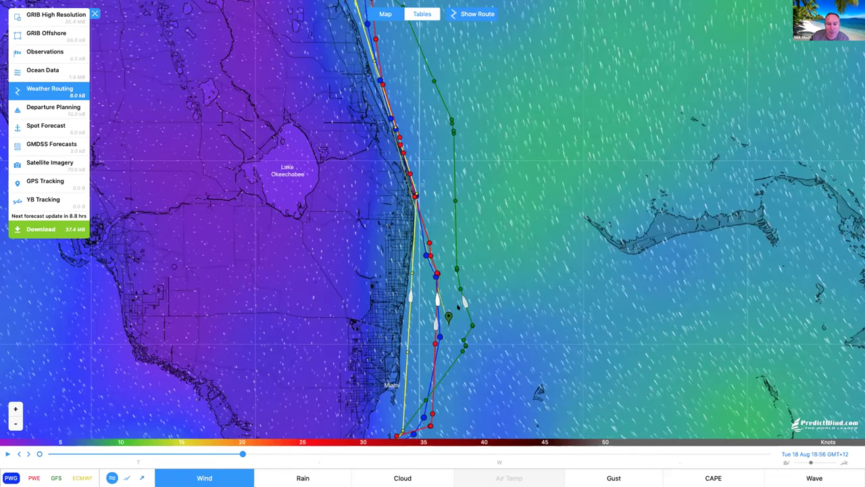
key(Down)
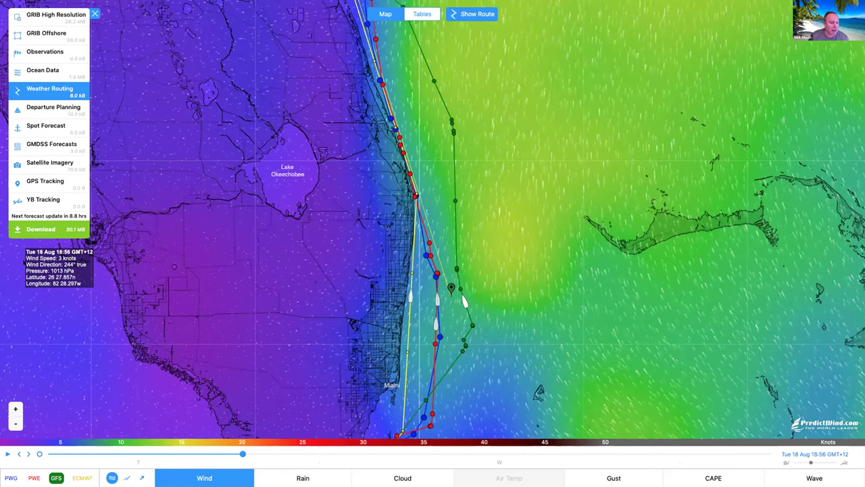
Open the download settings and exclude GRIB High Resolution, Ocean Data and the Cloud layer of GRIB Offshore
click(41, 229)
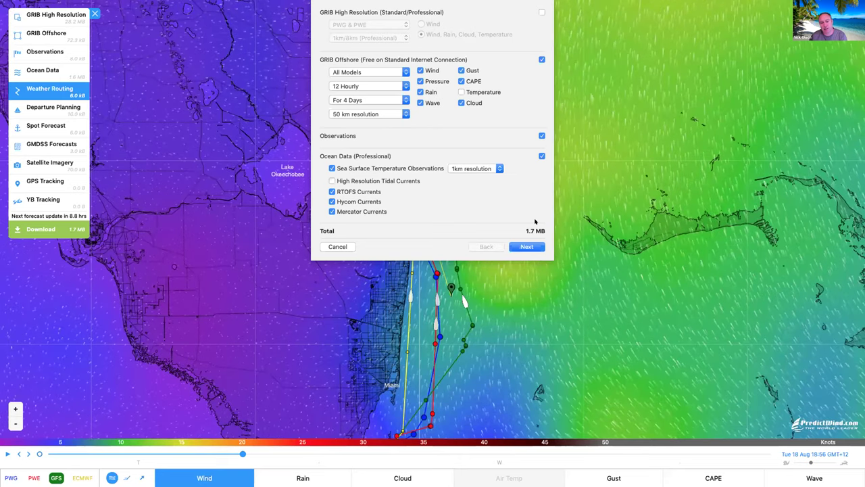
click(540, 156)
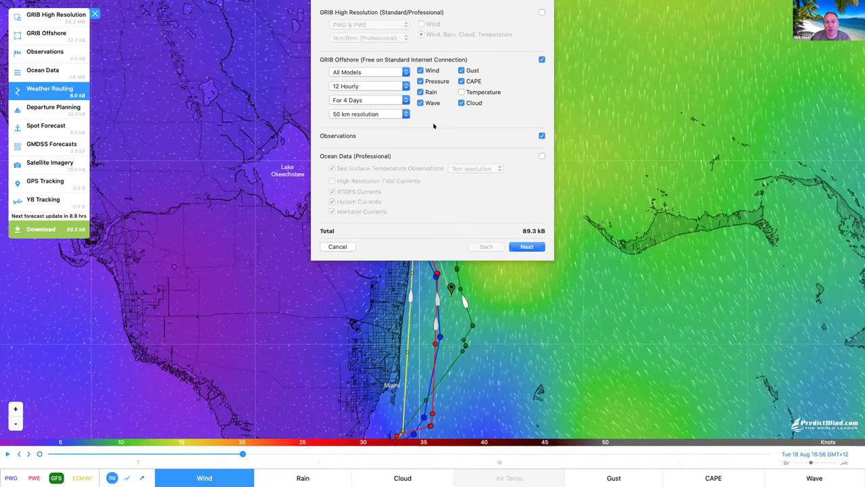
click(461, 103)
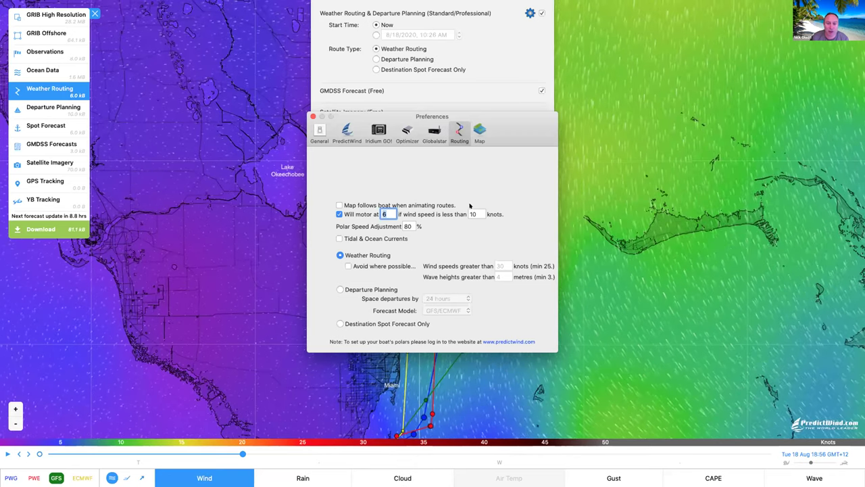
In the routing preferences, set motoring to start below 8 knots of wind and enable Tidal & Ocean Currents
key(Tab)
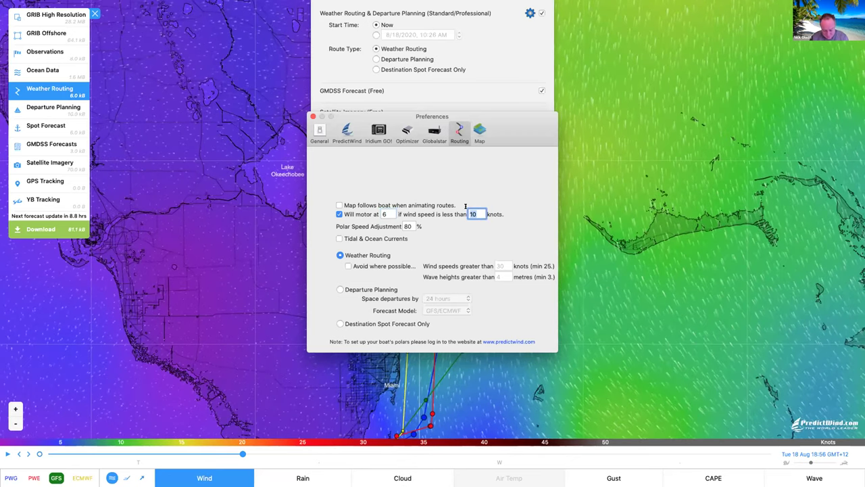
text(8)
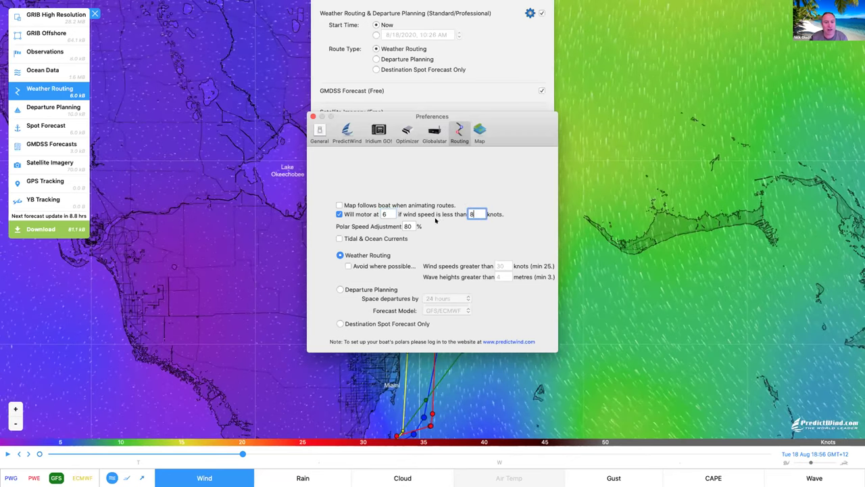
click(338, 237)
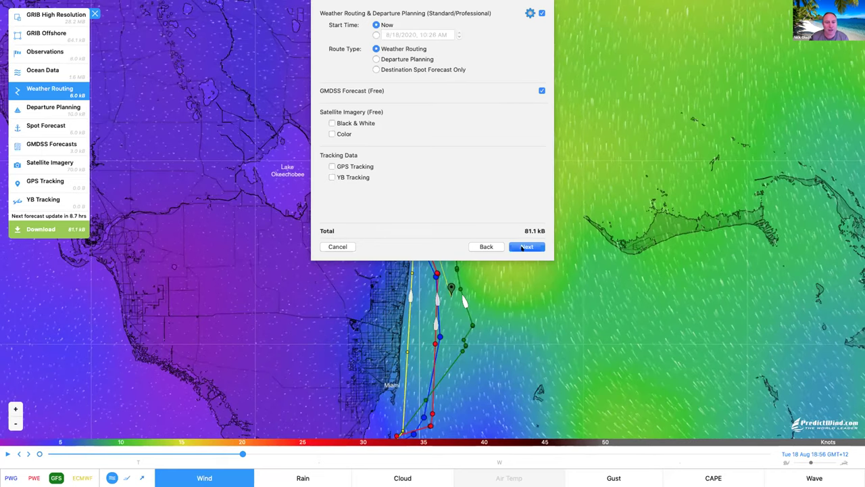
Accept the weather routing download options with the start time set to Now and continue to the file list
scroll(427, 71, down, 3)
scroll(399, 64, down, 1)
key(Return)
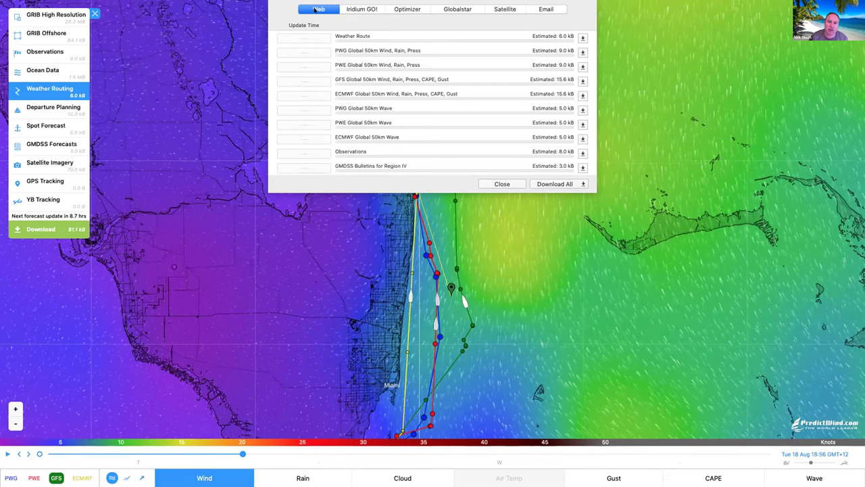
Review the Iridium GO!, Optimizer, Globalstar, Satellite and Email options for downloading the forecast files
click(368, 7)
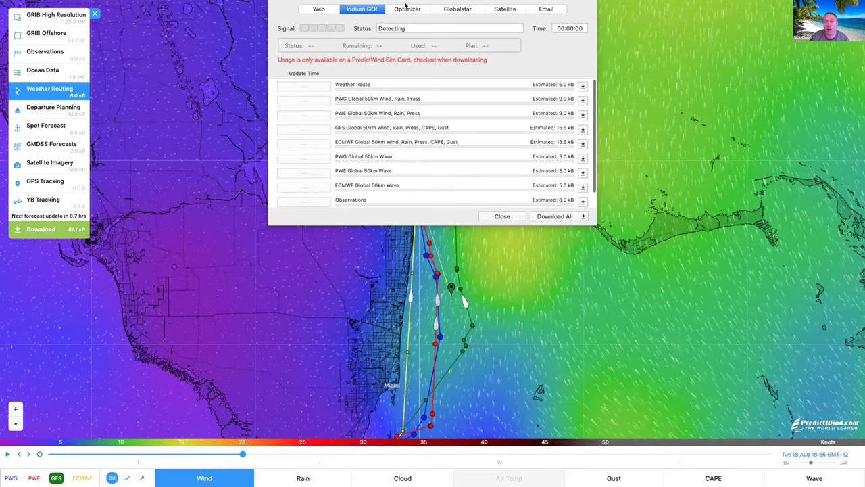
click(406, 8)
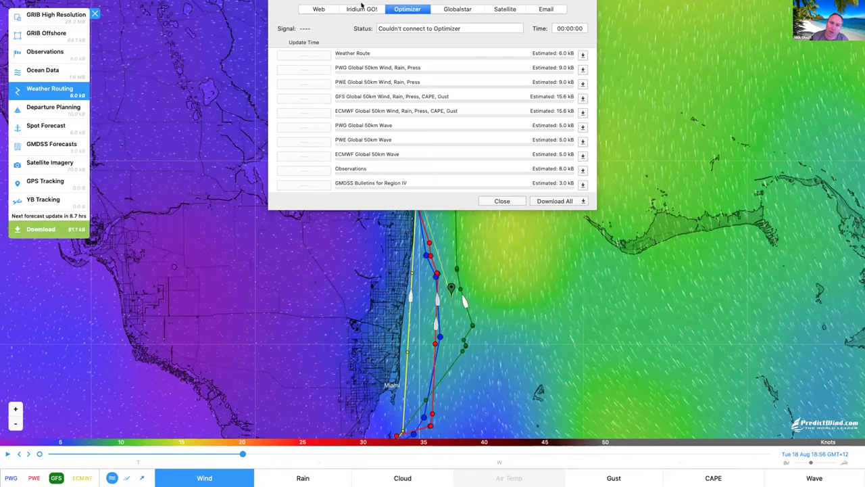
click(408, 7)
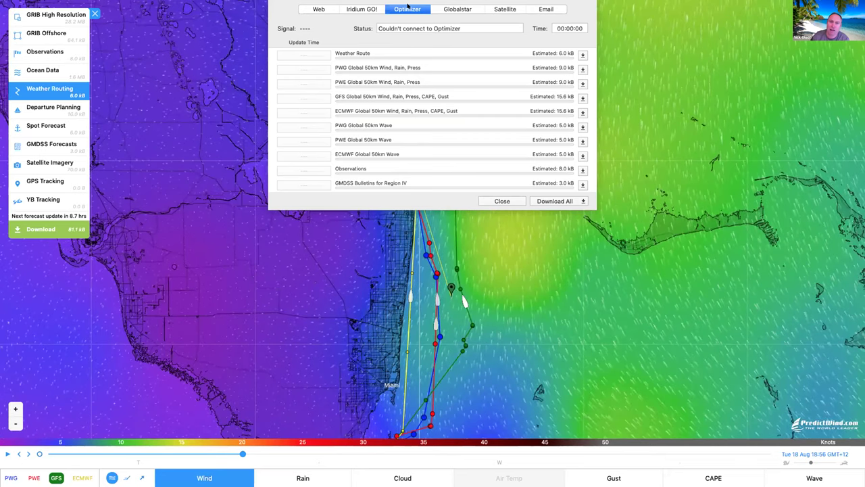
click(478, 7)
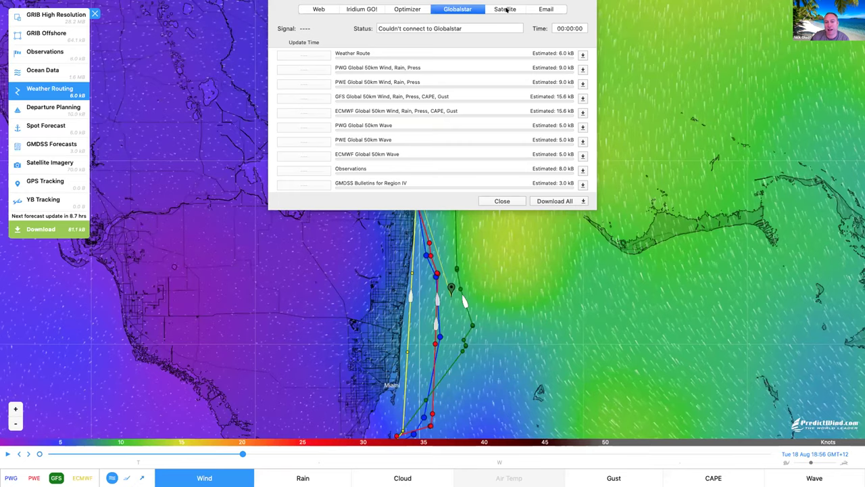
click(506, 6)
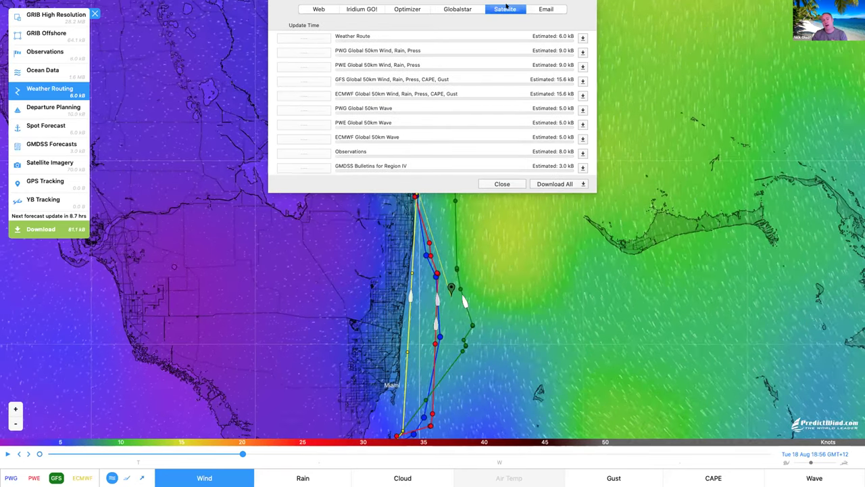
click(544, 7)
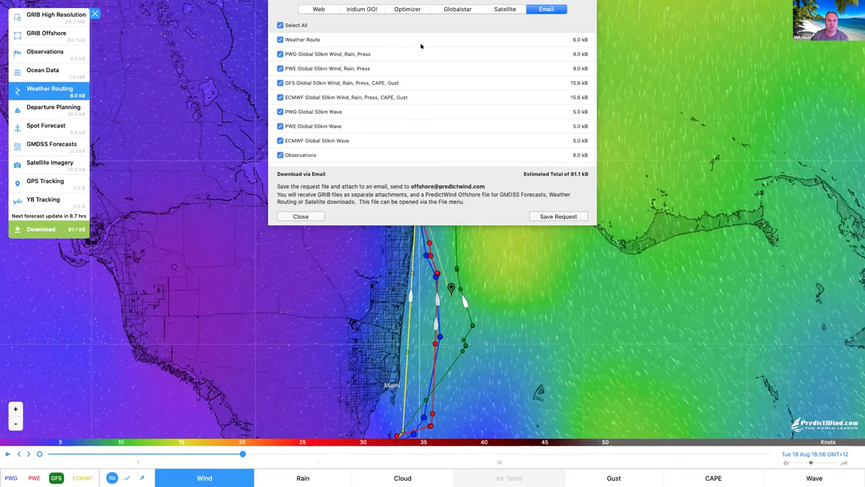
scroll(439, 68, up, 1)
Download all listed weather route, GRIB, observation and GMDSS files over the Web connection
click(318, 9)
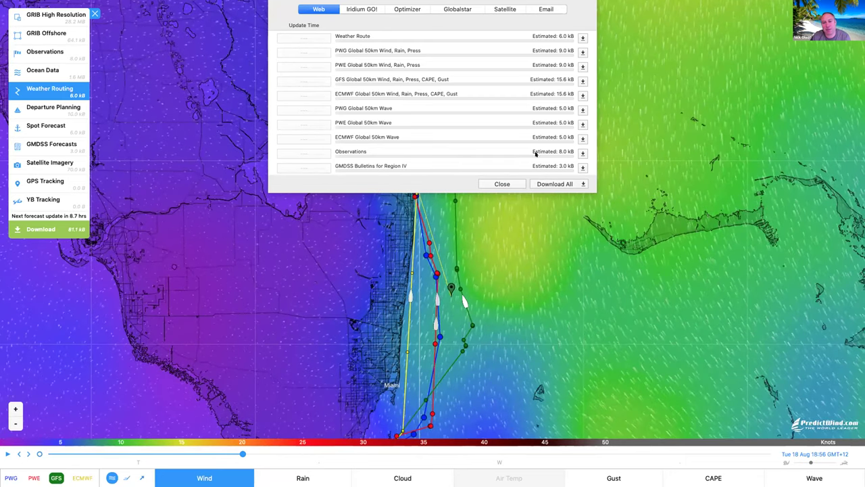
scroll(551, 39, down, 1)
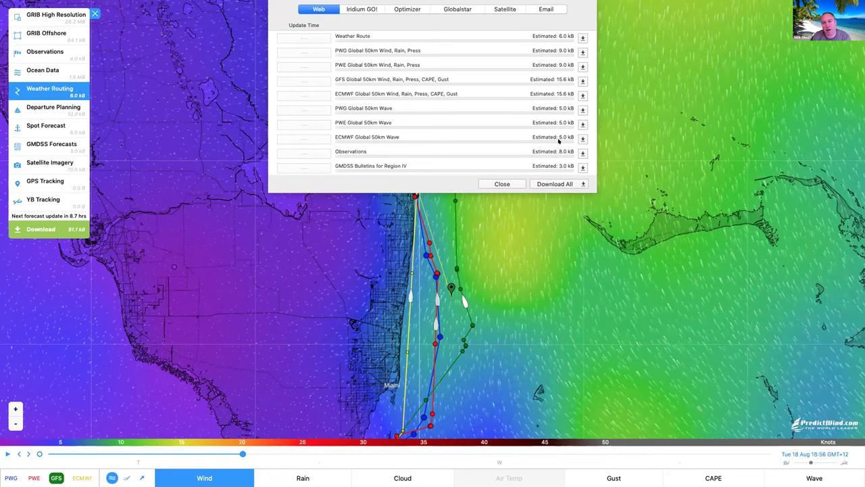
click(552, 184)
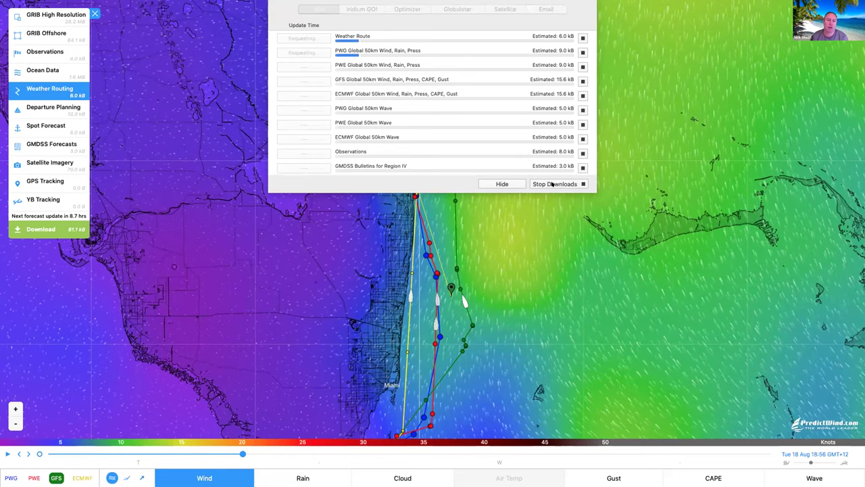